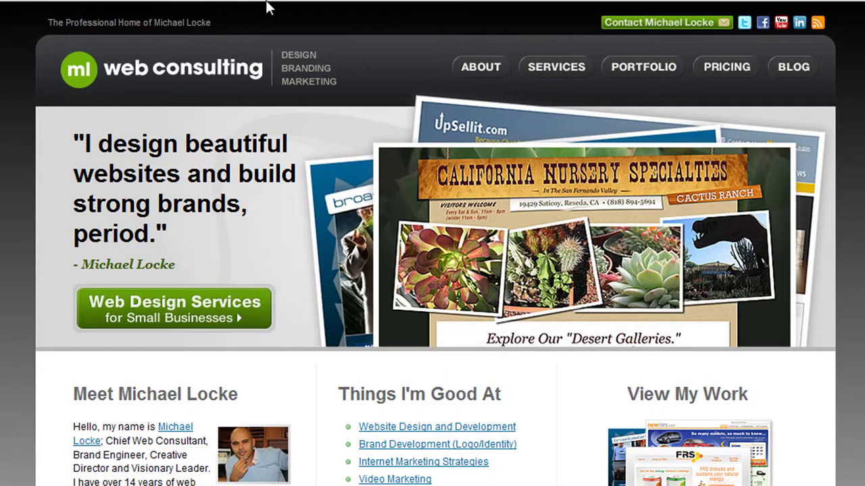
Switch from the ML web consulting site to the Fireworks grey-box wireframe document
key(alt+Tab)
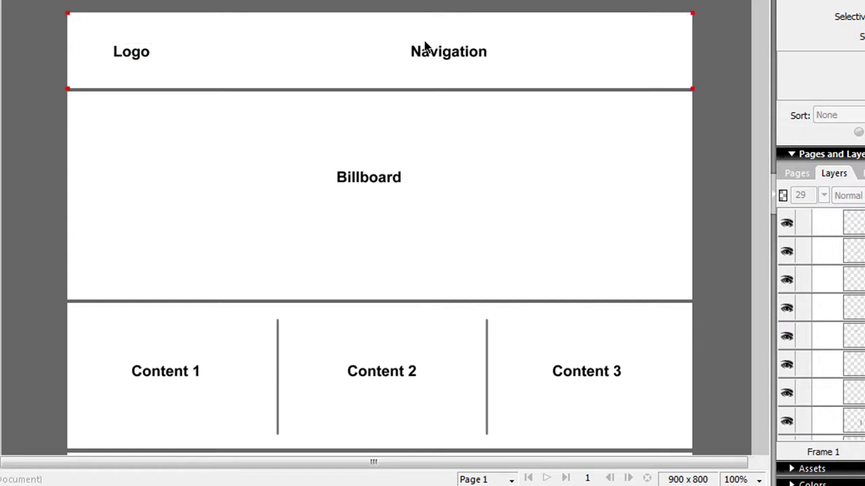
Inspect the wireframe's Logo label and the Billboard label and rectangle
click(140, 60)
click(133, 55)
drag(58, 117, 717, 227)
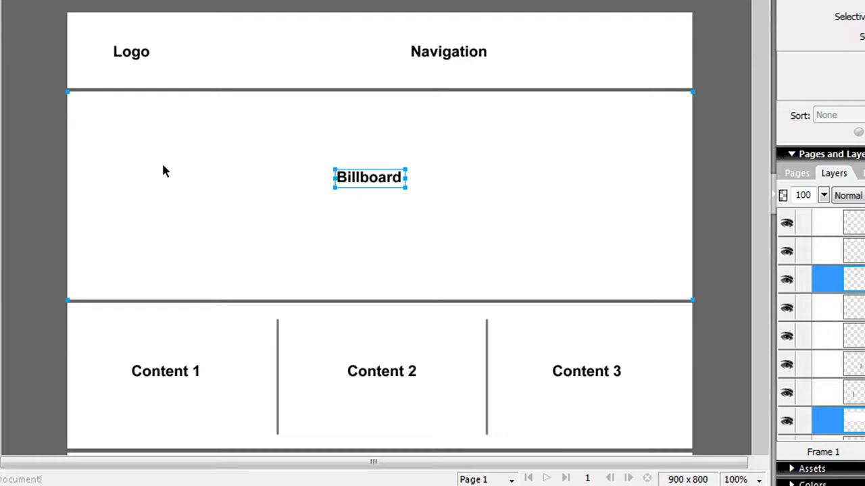
click(43, 145)
click(362, 181)
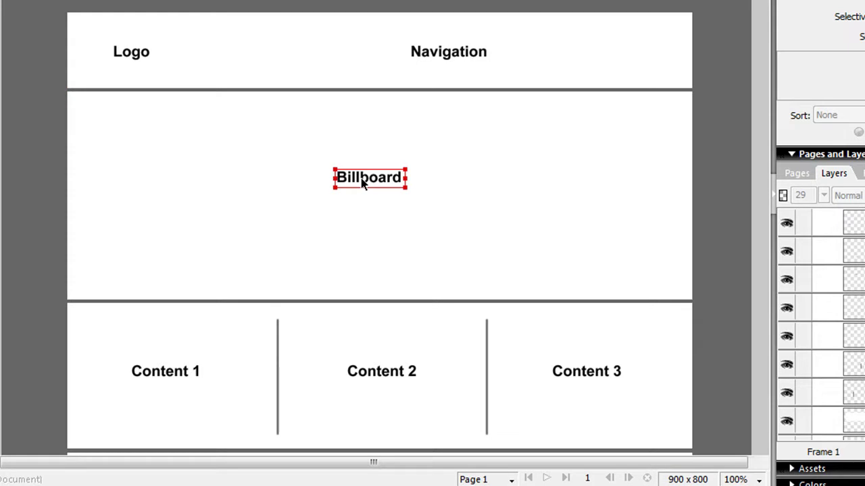
click(301, 165)
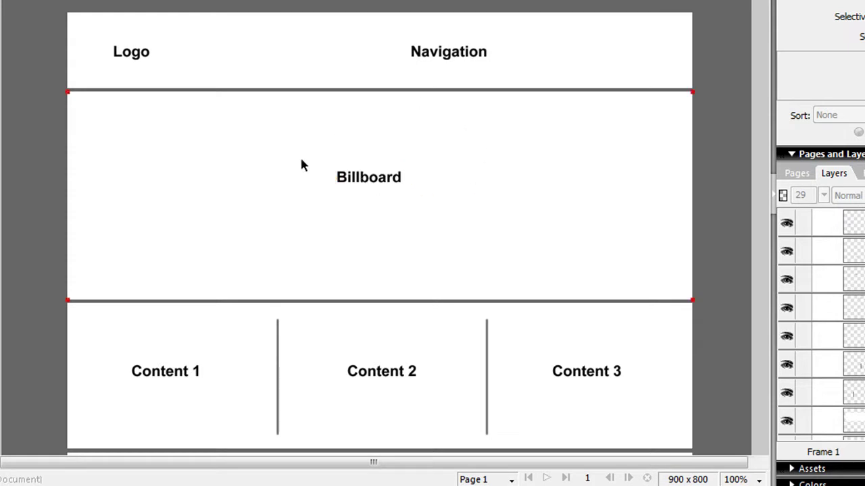
click(354, 177)
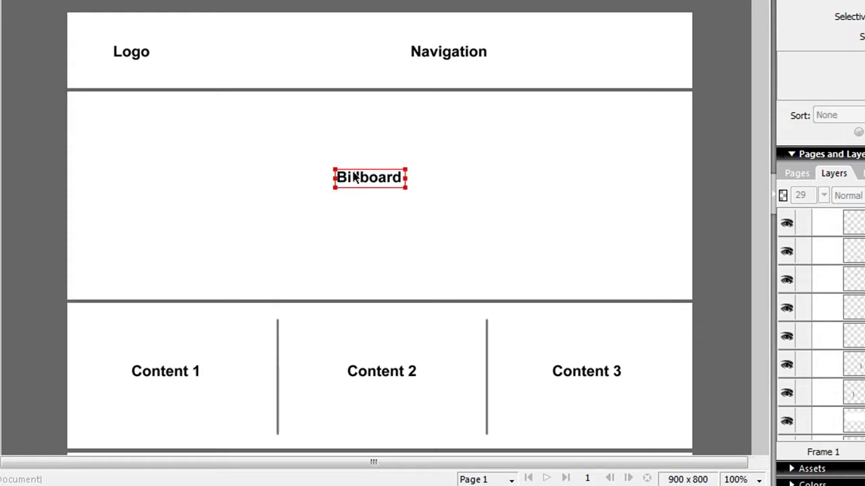
click(174, 166)
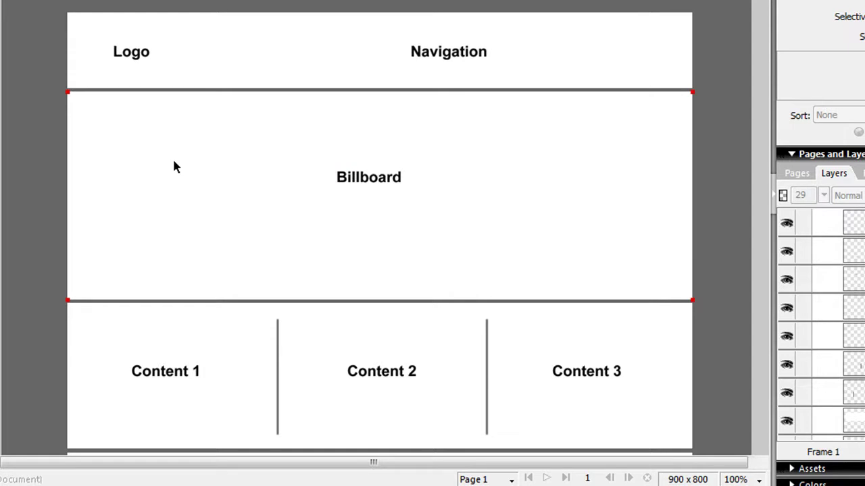
click(371, 177)
click(297, 147)
click(56, 187)
Inspect the three-column content row and Footer band, then return to the consulting site
scroll(46, 185, down, 3)
click(128, 216)
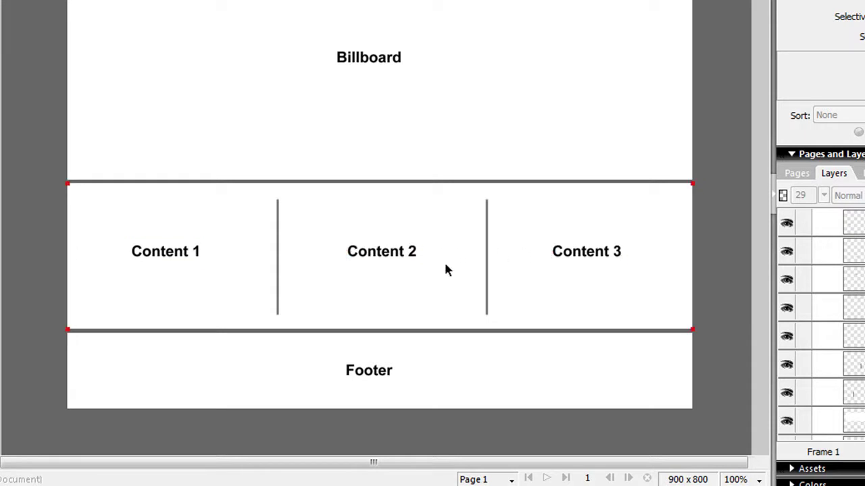
scroll(444, 260, down, 2)
click(413, 303)
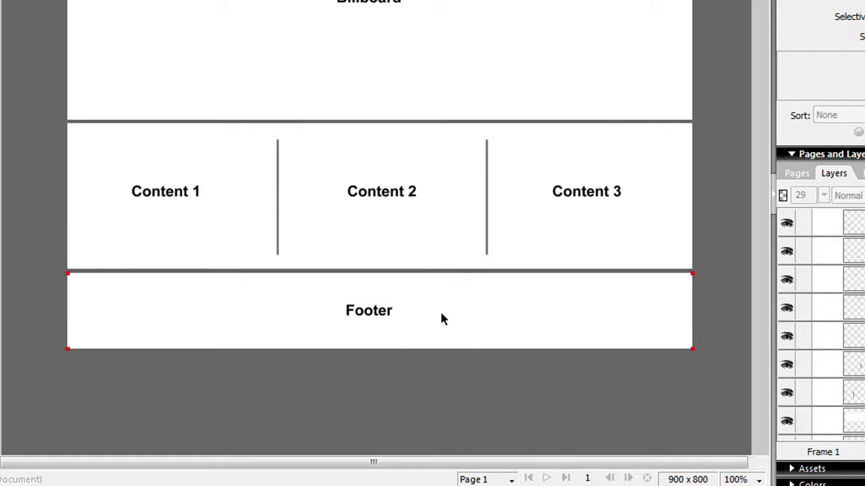
scroll(434, 305, up, 4)
scroll(432, 304, up, 3)
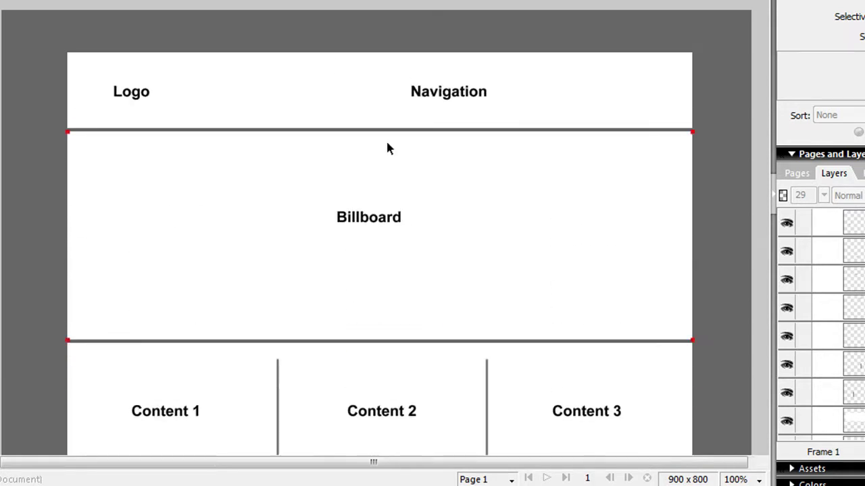
scroll(365, 138, down, 5)
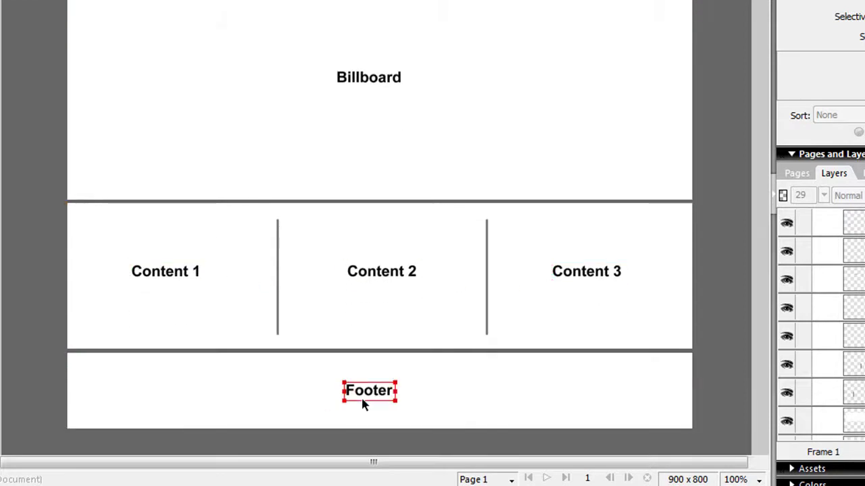
key(alt+Tab)
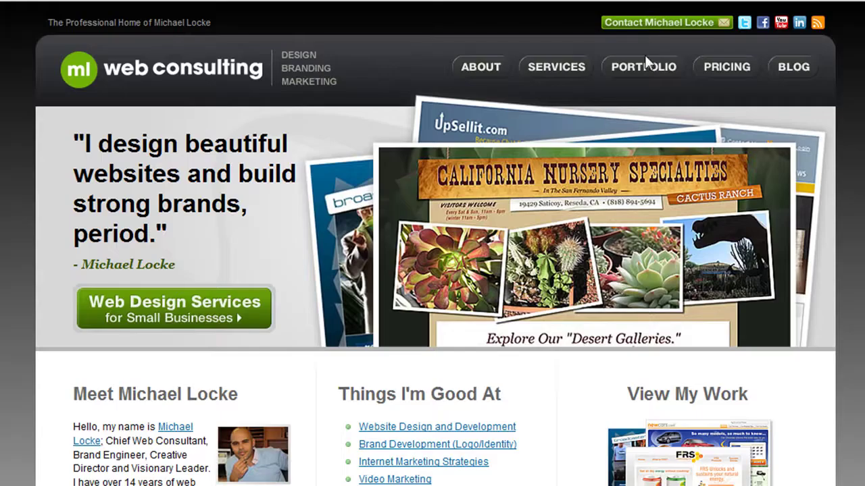
Switch from the ML web consulting page to the vigorfish site tab
key(ctrl+Tab)
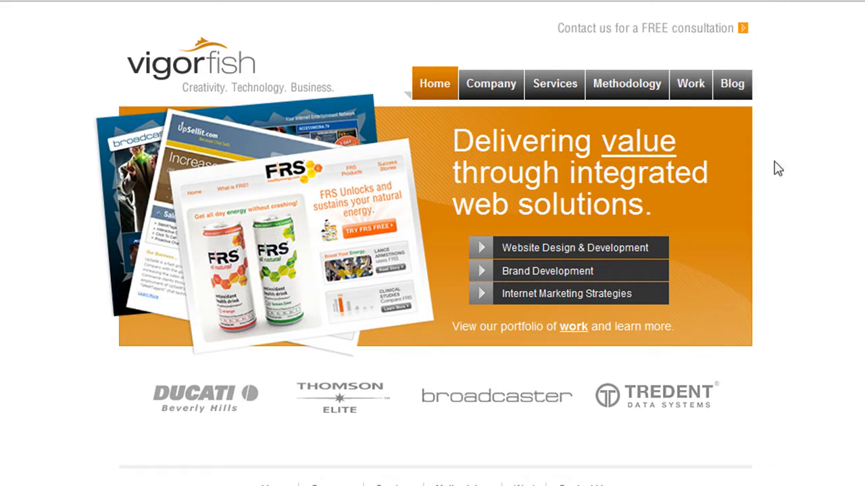
Scroll the vigorfish page to its footer links and back, then move to the Harvest homepage
scroll(287, 192, down, 3)
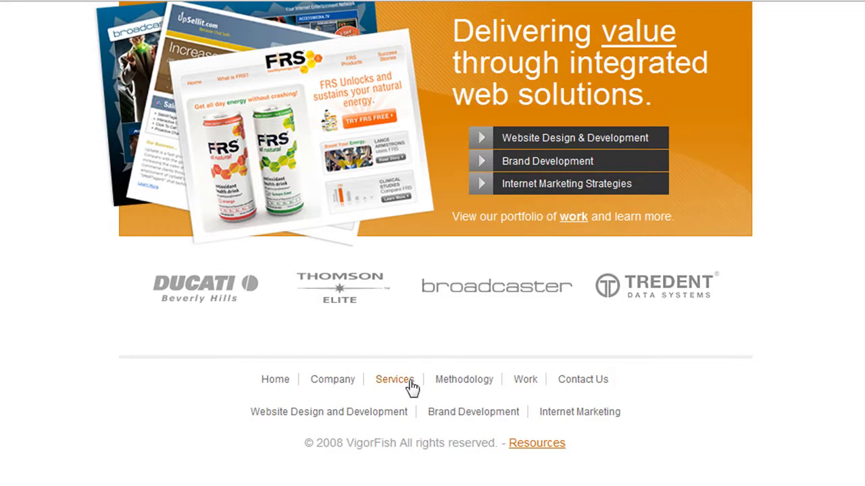
scroll(522, 373, up, 3)
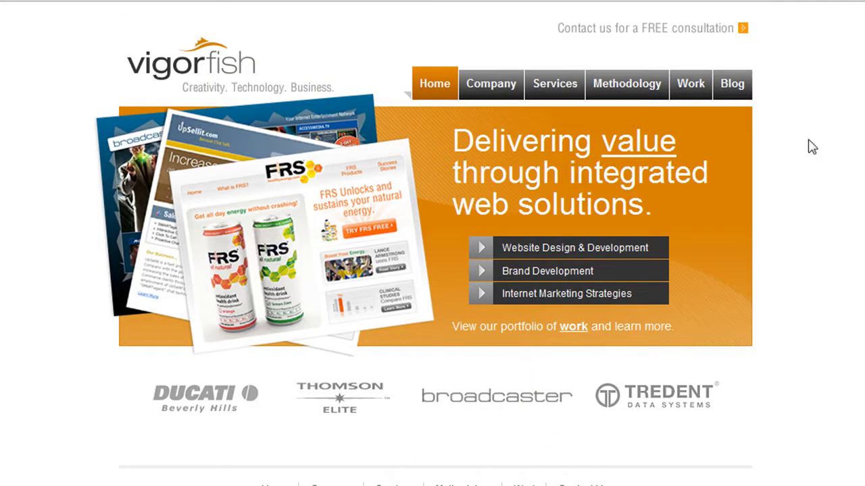
key(ctrl+Tab)
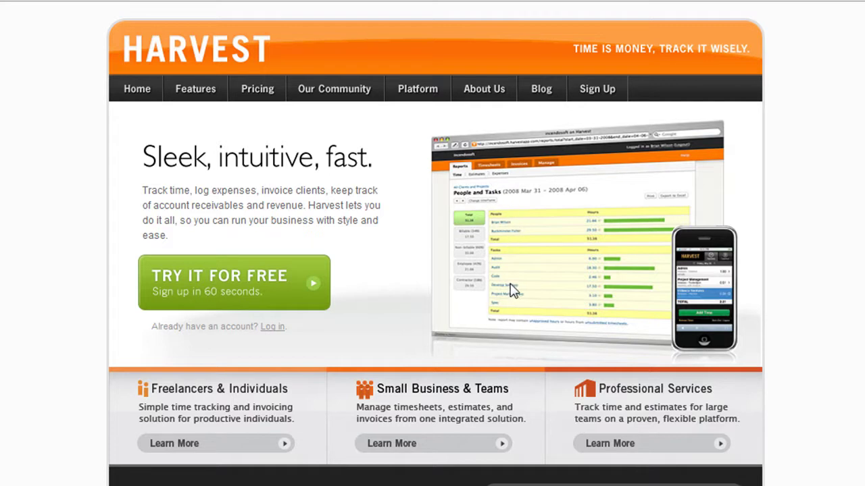
Scroll the Harvest homepage down to its orange footer and back, then go to the Timy site
scroll(512, 290, down, 2)
scroll(511, 290, down, 1)
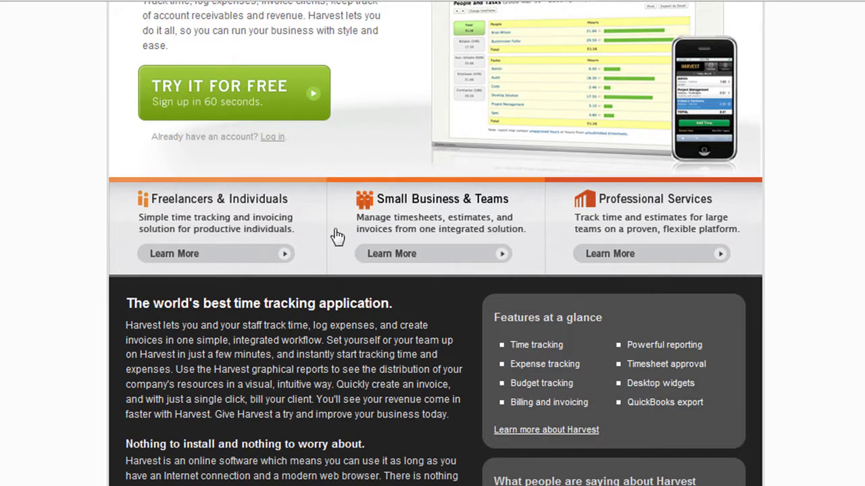
scroll(511, 250, down, 3)
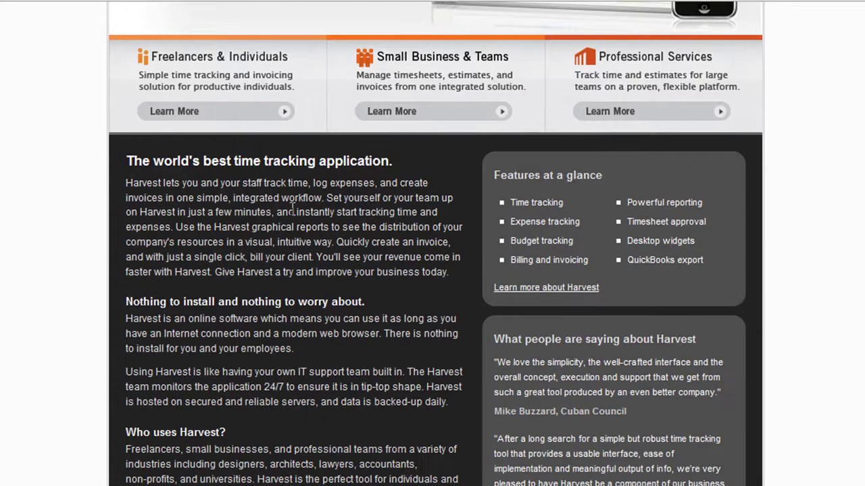
scroll(448, 269, down, 10)
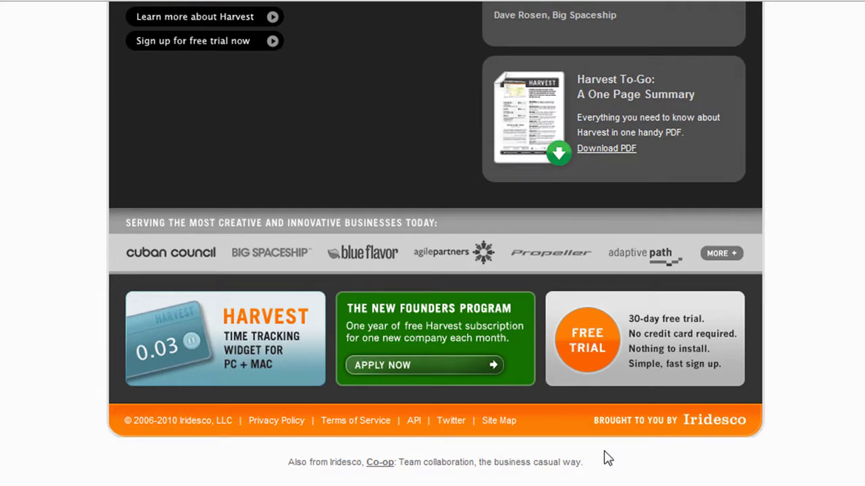
scroll(746, 402, up, 12)
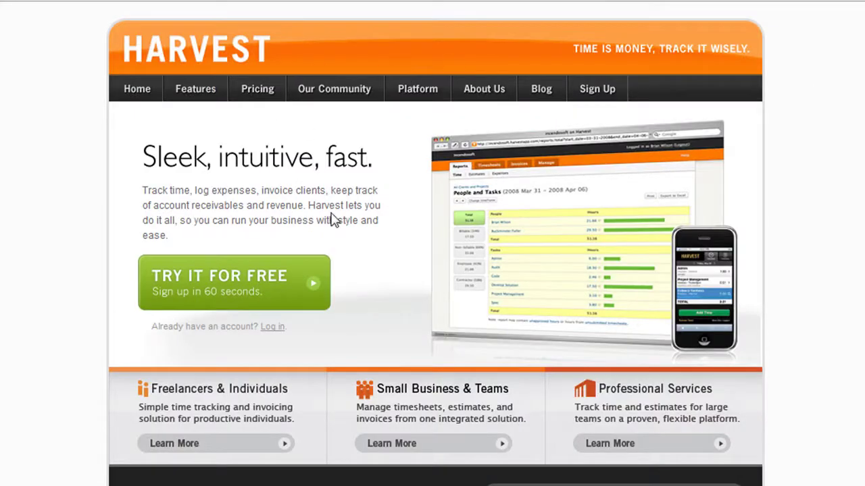
scroll(366, 261, down, 3)
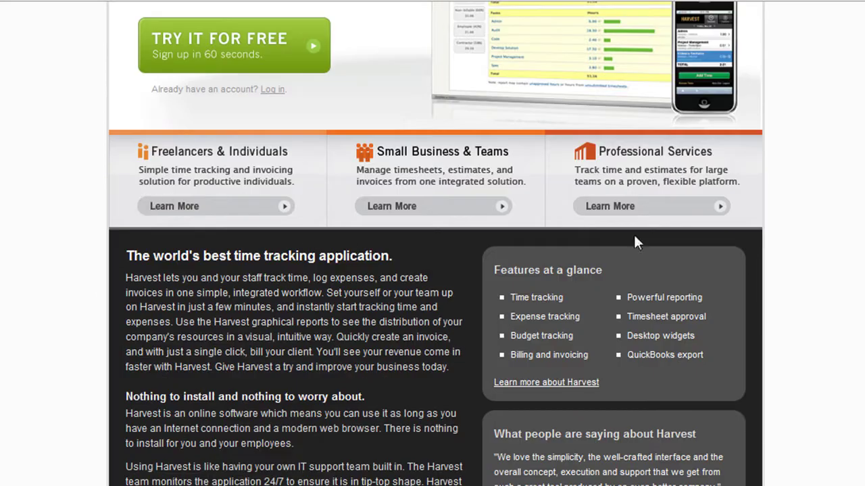
scroll(429, 402, down, 8)
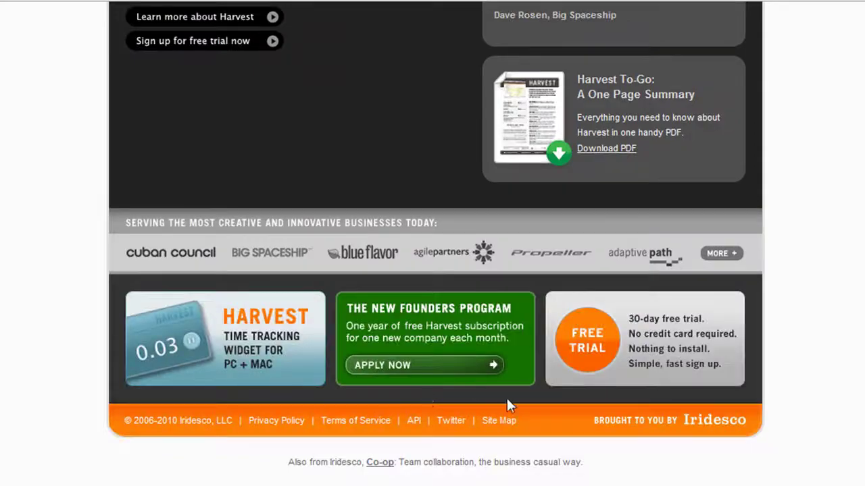
scroll(510, 403, up, 5)
key(Home)
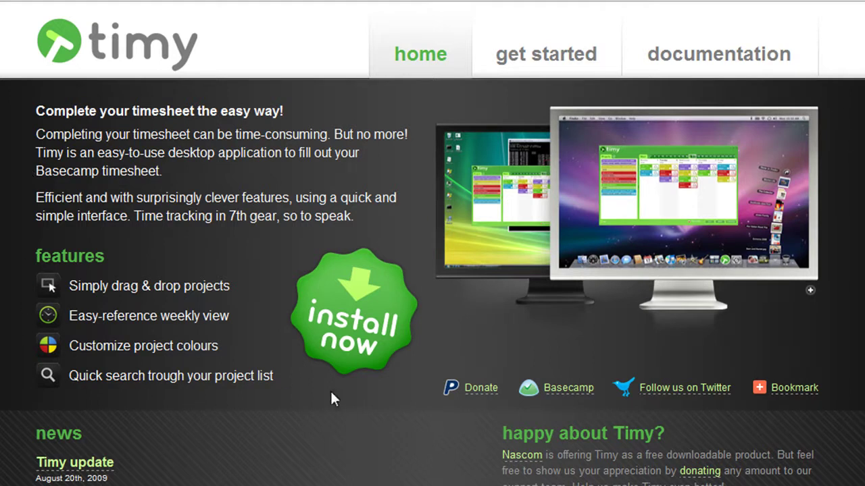
Scroll the Timy page through its news and FAQ sections to the footer and back up
scroll(783, 396, down, 5)
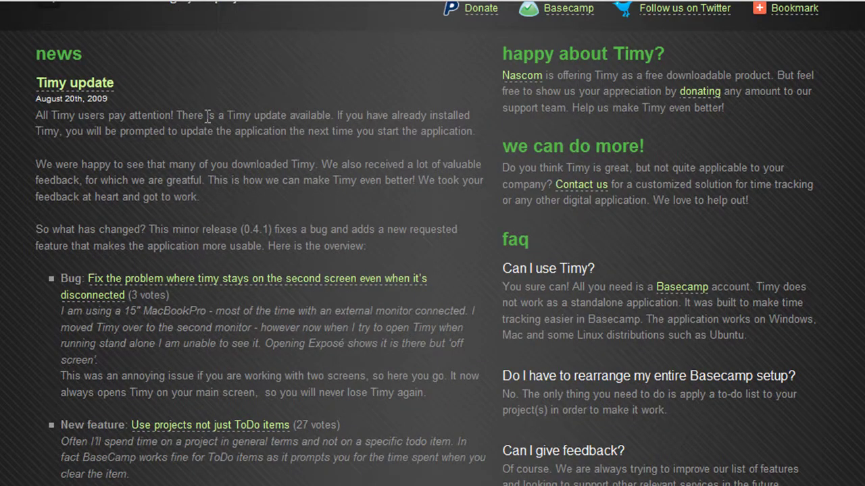
scroll(484, 97, down, 2)
scroll(520, 148, down, 3)
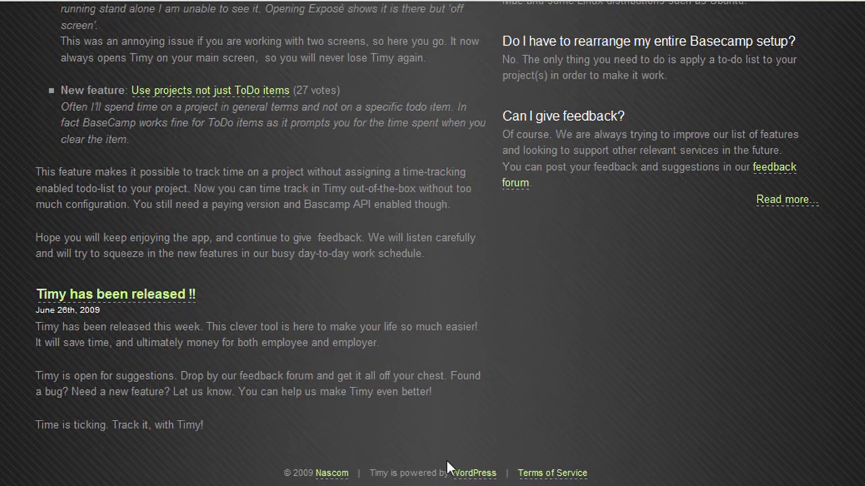
scroll(374, 15, up, 1)
scroll(365, 11, up, 2)
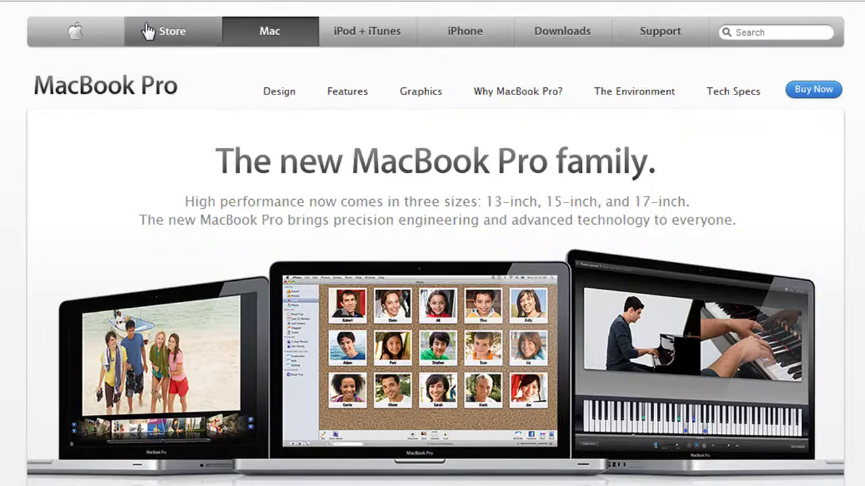
Go to the Apple home page and scroll through it
click(91, 34)
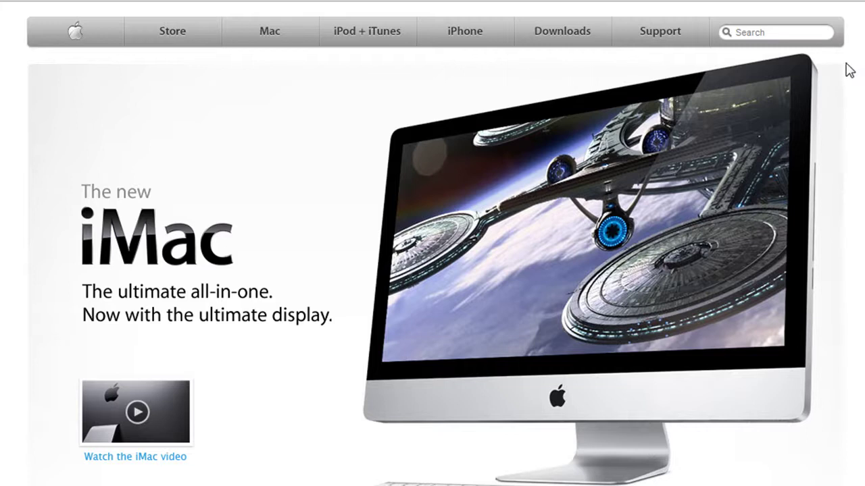
scroll(54, 336, down, 3)
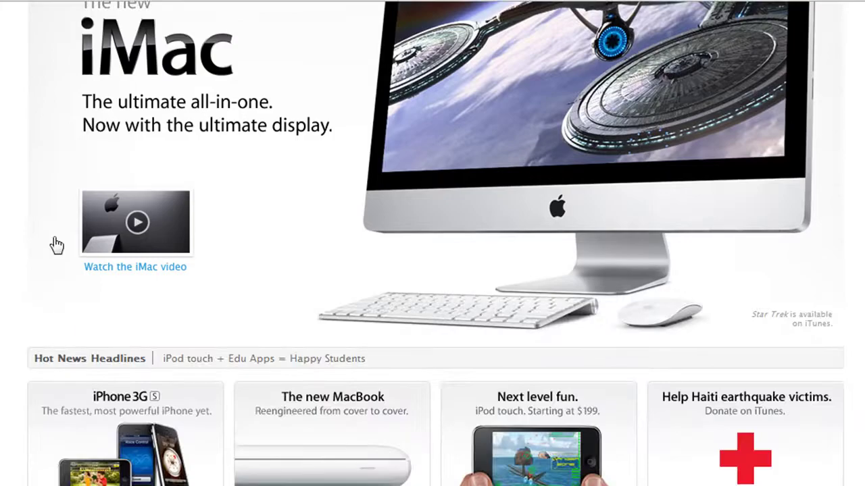
scroll(54, 243, up, 3)
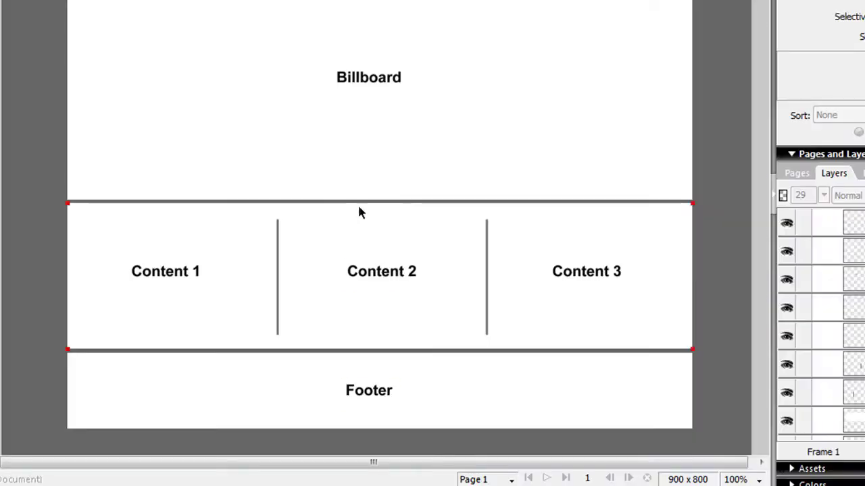
scroll(358, 203, up, 2)
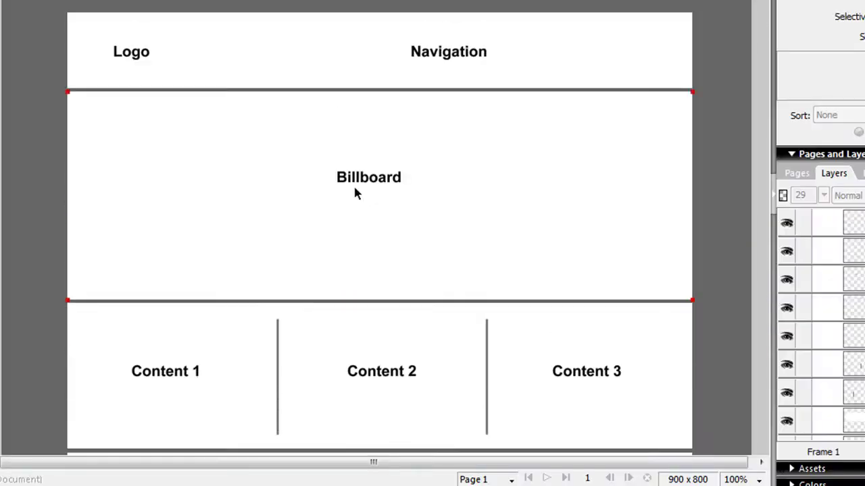
Check the wireframe's Billboard block, then scroll through the Fox Audience Network page
click(99, 132)
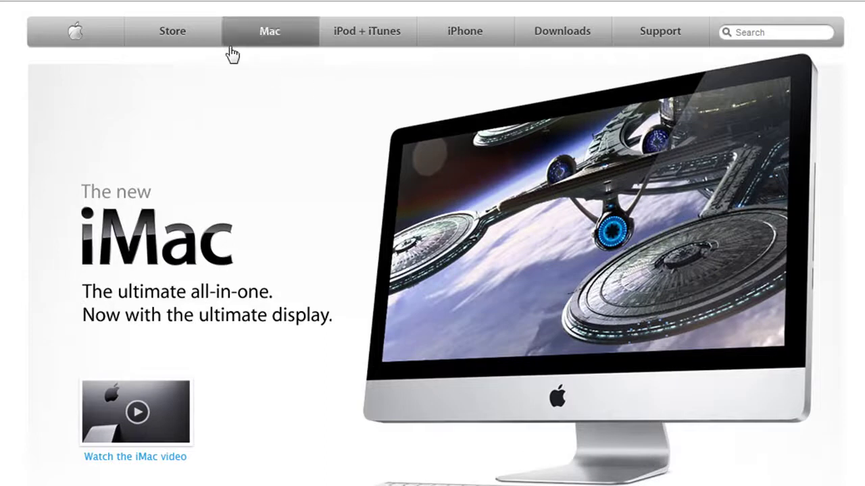
scroll(137, 412, down, 3)
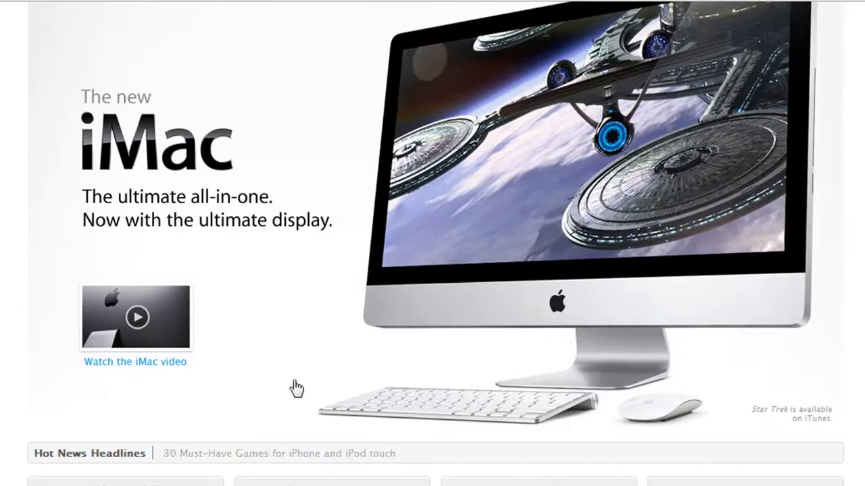
scroll(401, 314, up, 3)
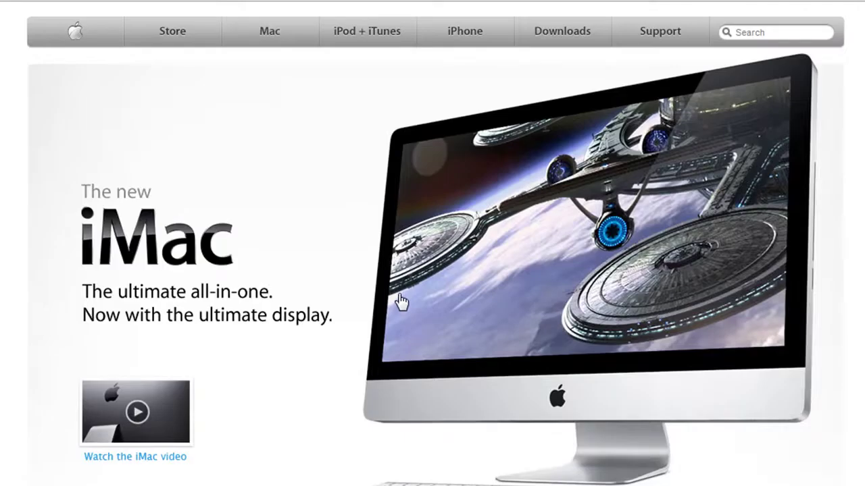
scroll(401, 302, down, 5)
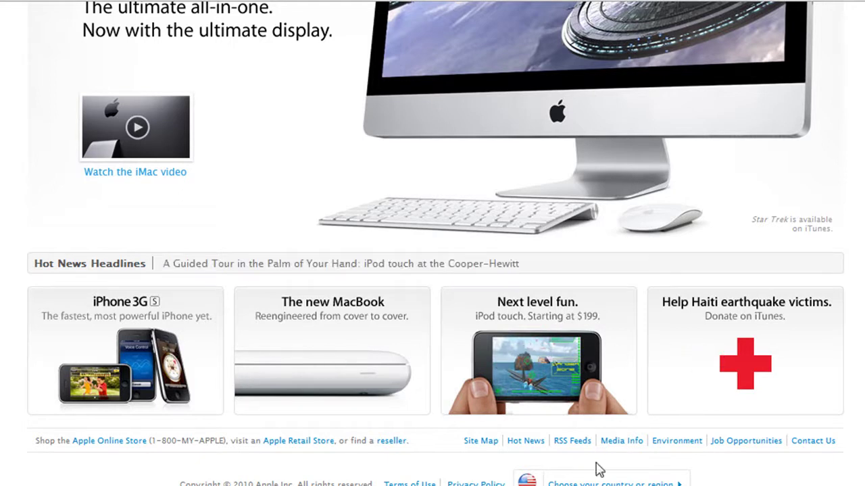
scroll(552, 462, down, 3)
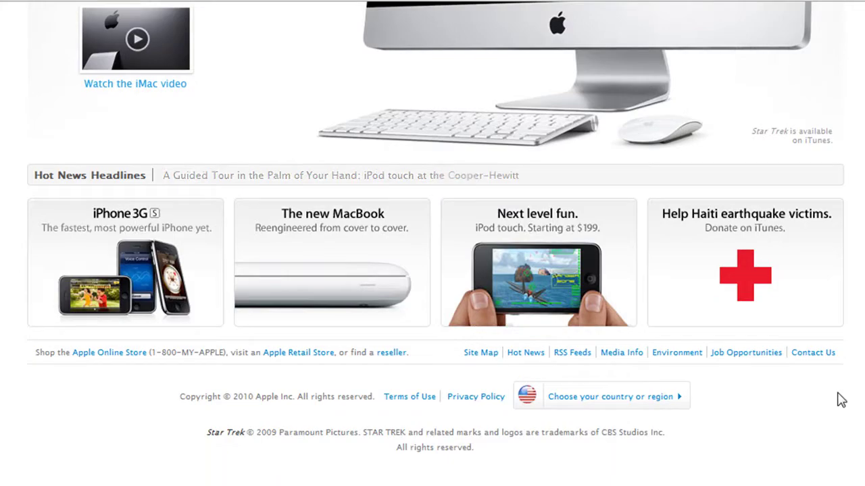
scroll(861, 351, up, 10)
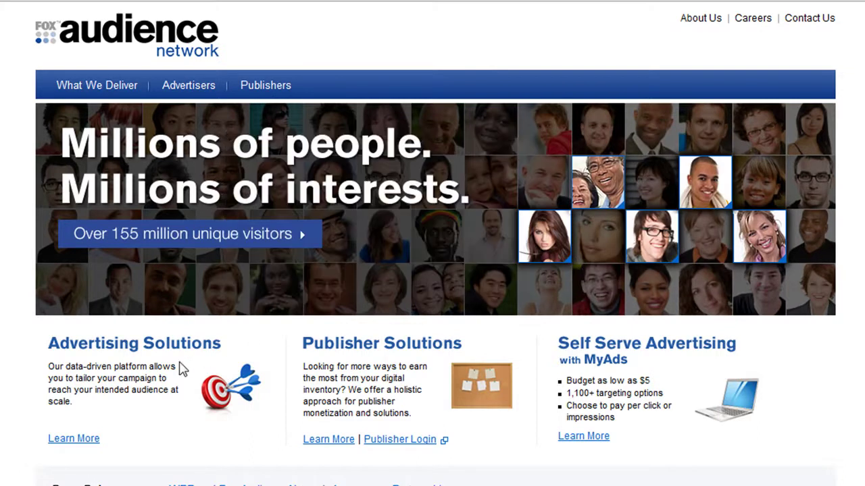
Scroll the Fox Audience Network page down and back up
scroll(154, 353, down, 2)
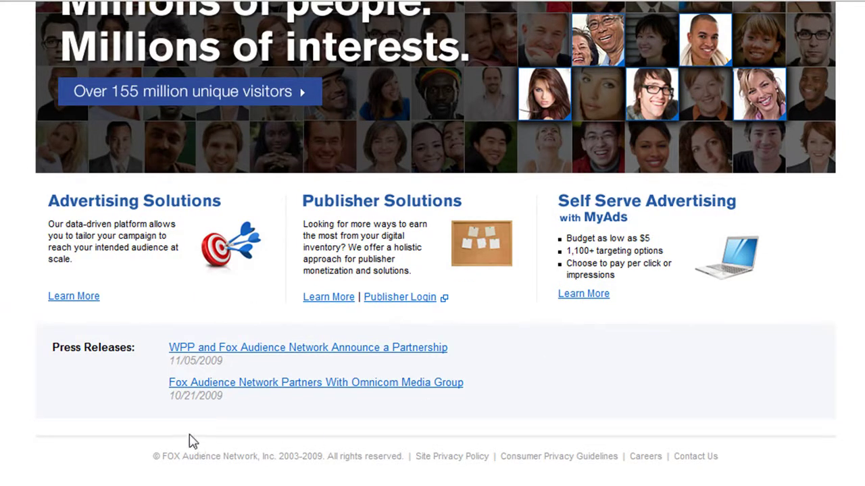
scroll(770, 454, up, 2)
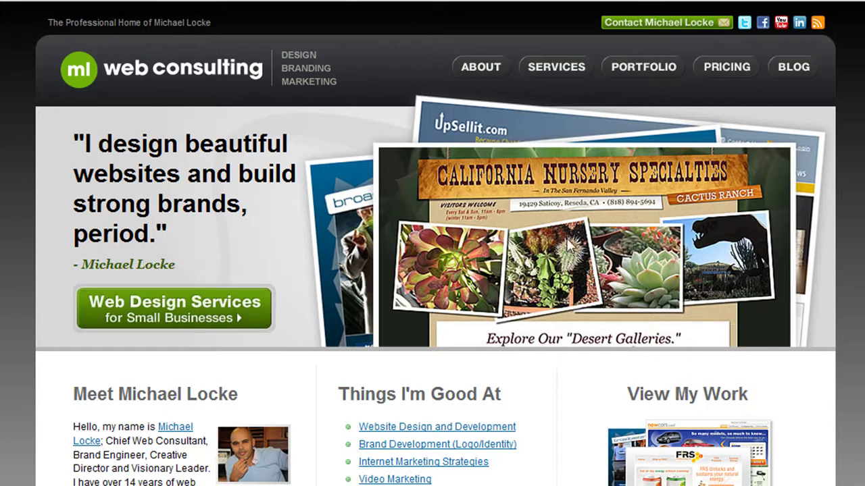
Scroll the ML web consulting page to its footer and back to the top, then return to Fireworks
scroll(551, 260, down, 3)
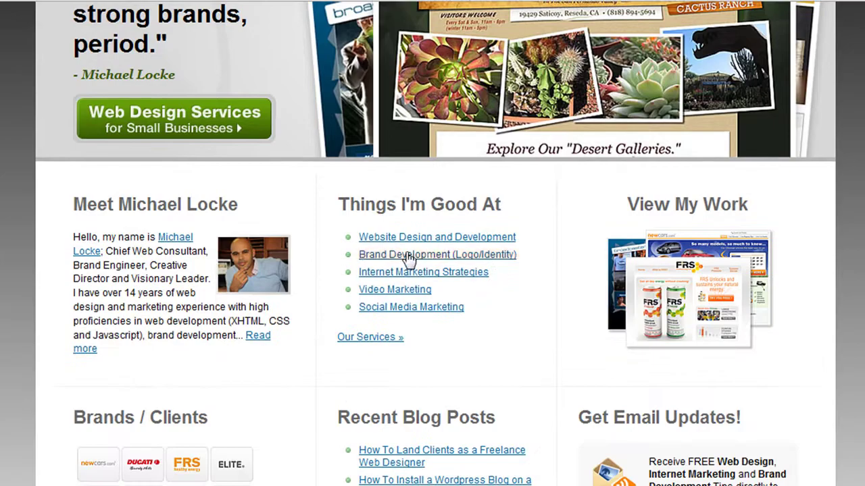
scroll(261, 257, down, 2)
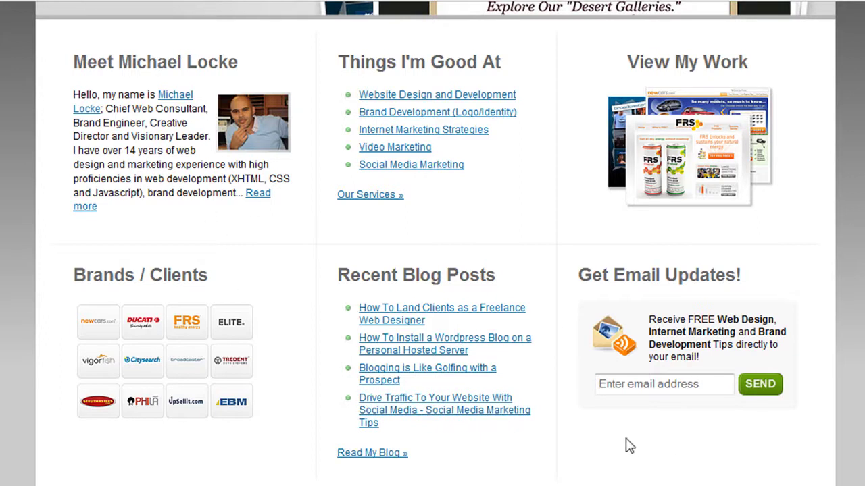
scroll(628, 445, down, 3)
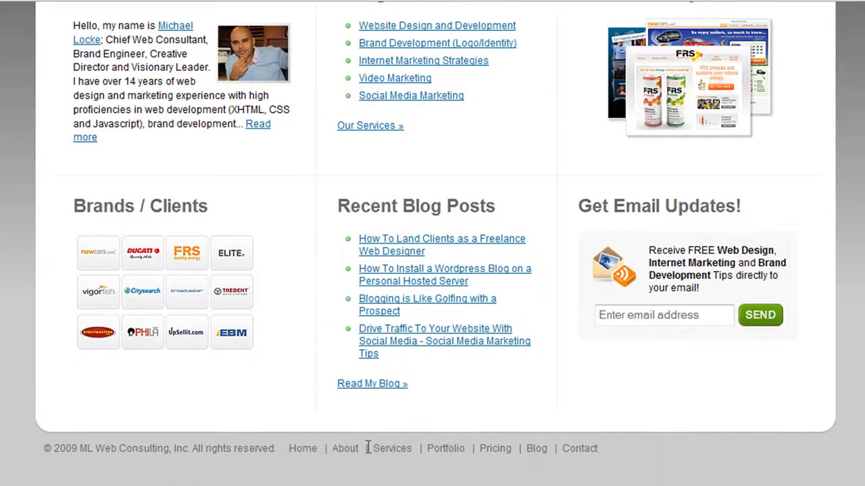
scroll(657, 454, up, 6)
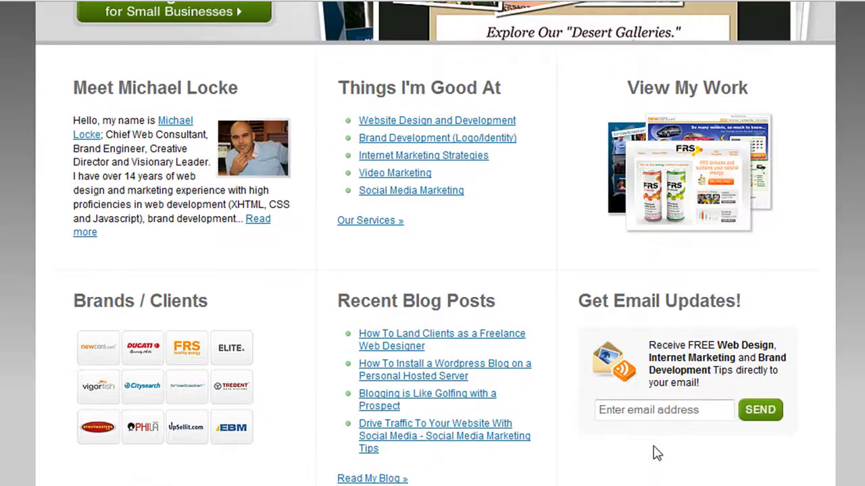
scroll(655, 453, up, 1)
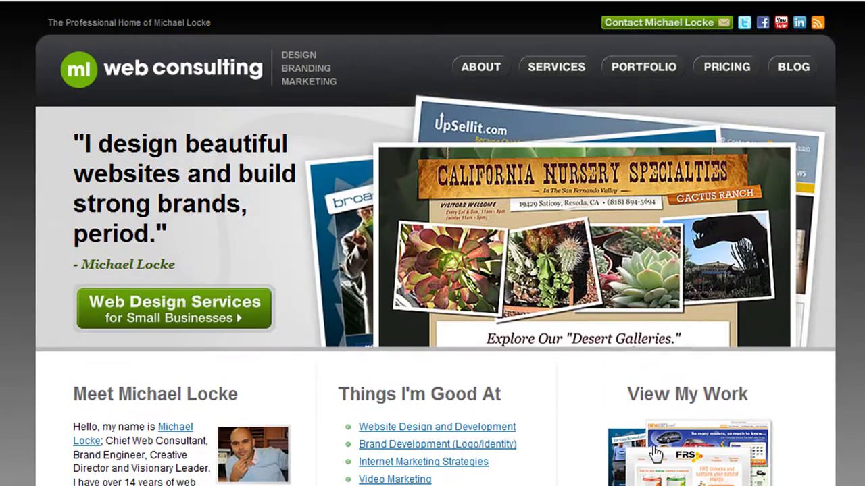
key(alt+Tab)
Scroll the wireframe and compare it briefly against the ML web consulting site
scroll(540, 196, down, 4)
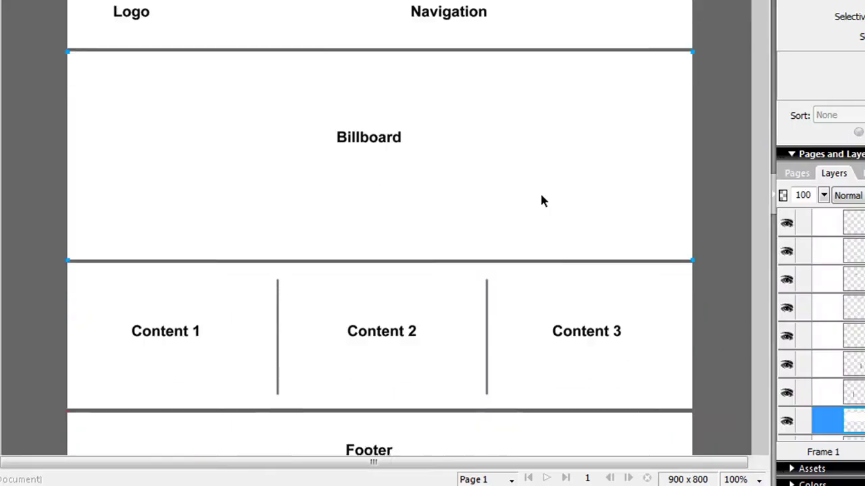
scroll(541, 197, up, 4)
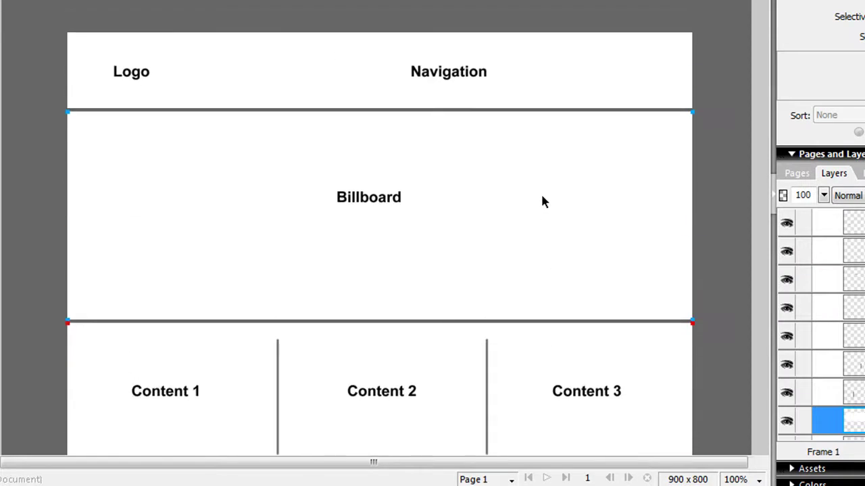
key(alt+Tab)
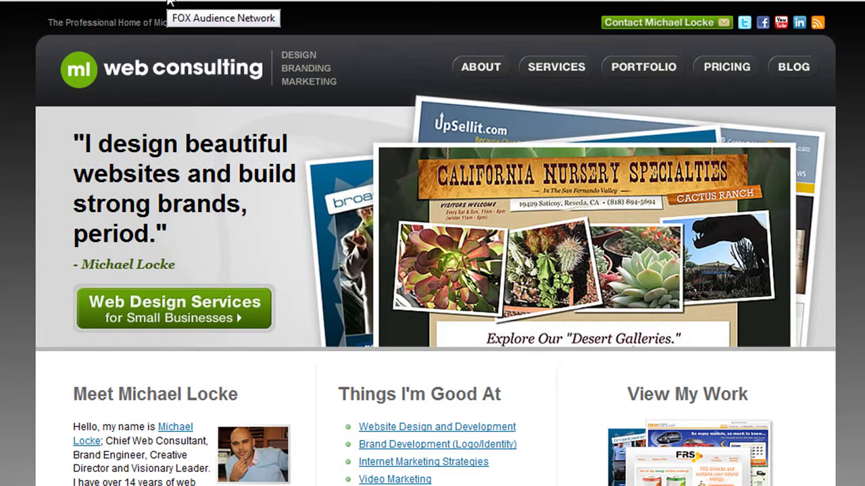
key(alt+Tab)
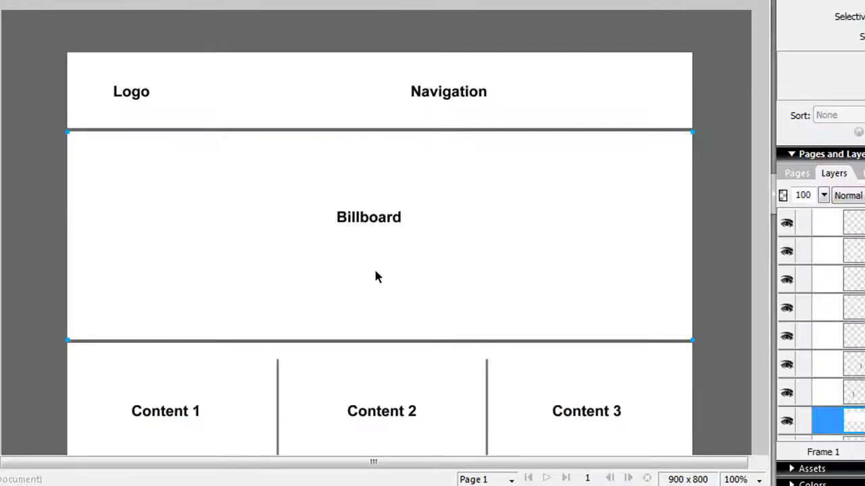
Scroll the wireframe sections again, then bring up the vigorfish site in the browser
scroll(394, 343, down, 5)
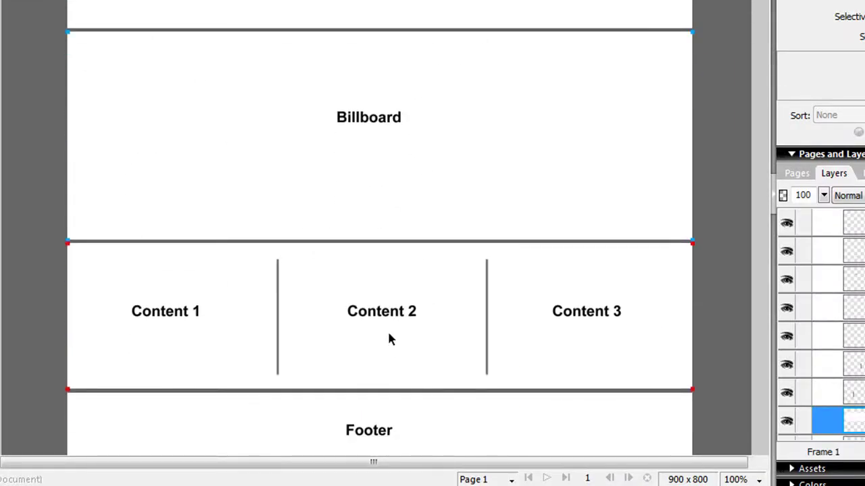
scroll(456, 343, up, 4)
scroll(455, 342, up, 1)
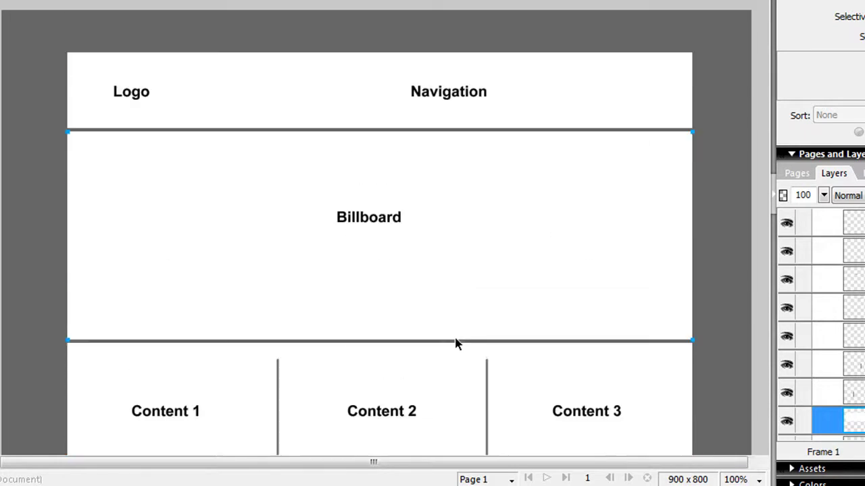
scroll(455, 343, down, 4)
scroll(454, 338, up, 3)
key(alt+Tab)
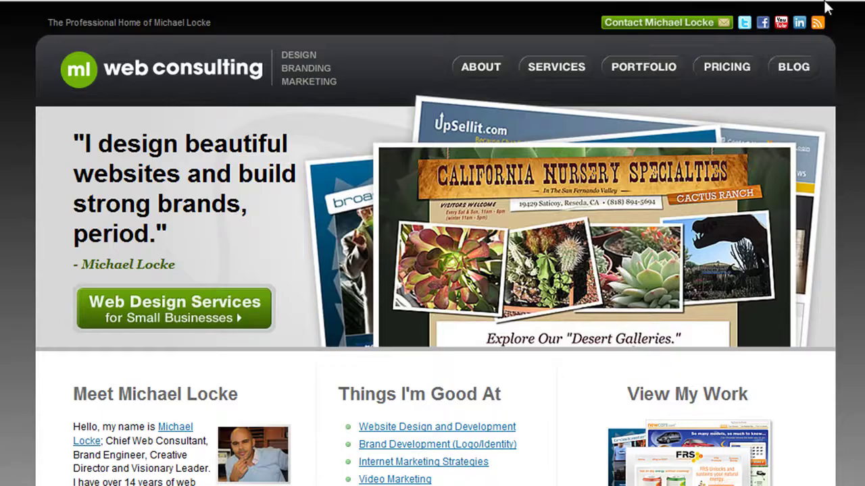
click(831, 3)
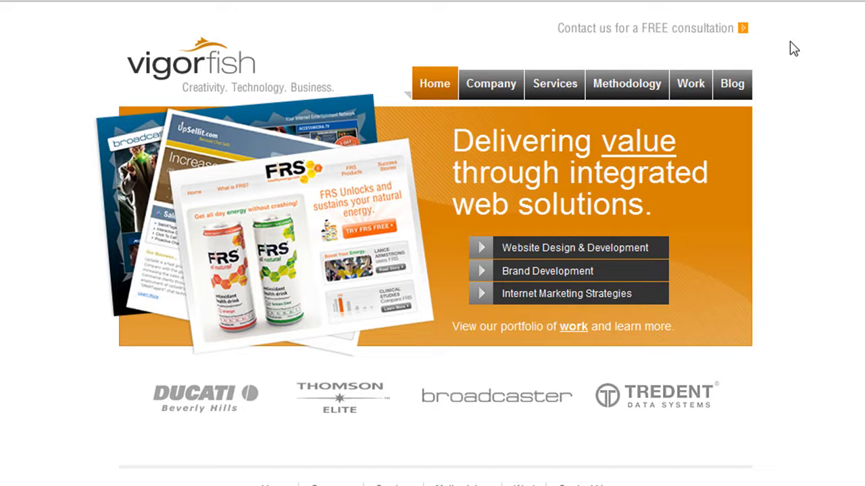
Compare the Fireworks grey-box wireframe against the vigorfish homepage layout and its billboard
key(alt+Tab)
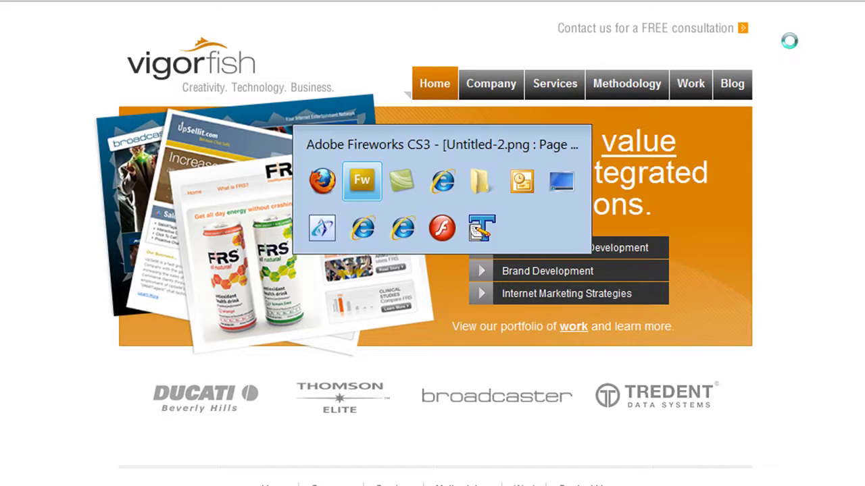
scroll(270, 271, down, 3)
scroll(550, 308, up, 3)
key(alt+Tab)
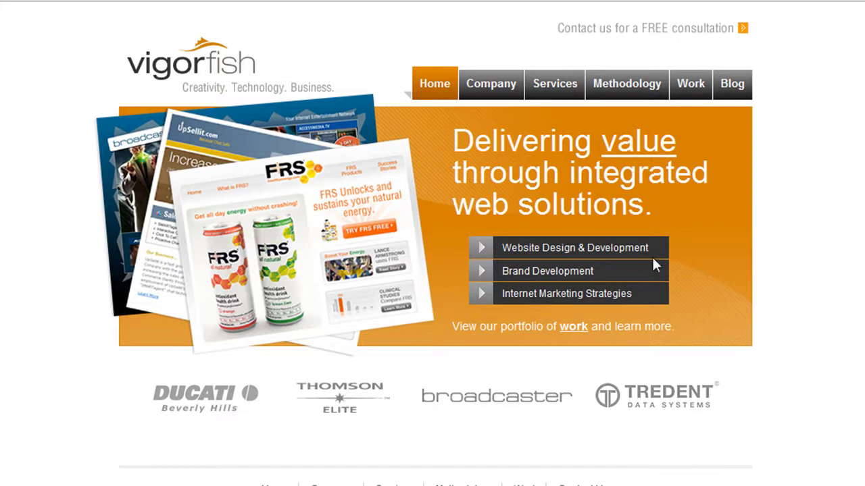
scroll(701, 294, down, 3)
scroll(480, 304, up, 3)
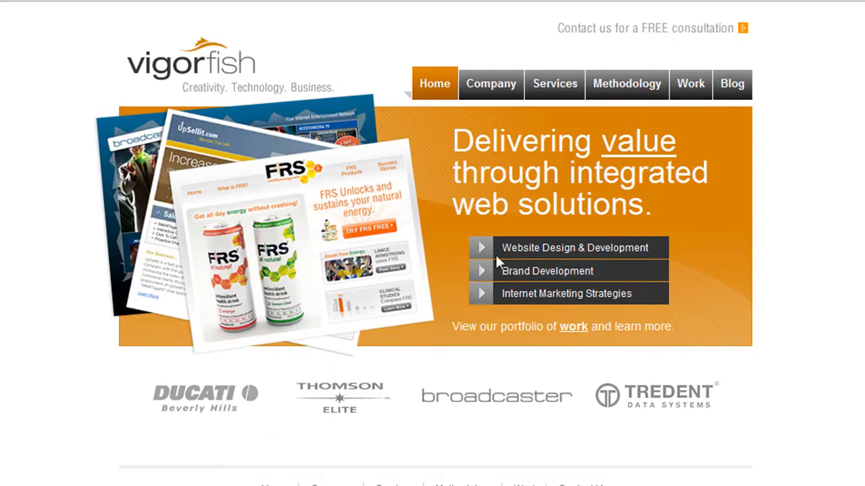